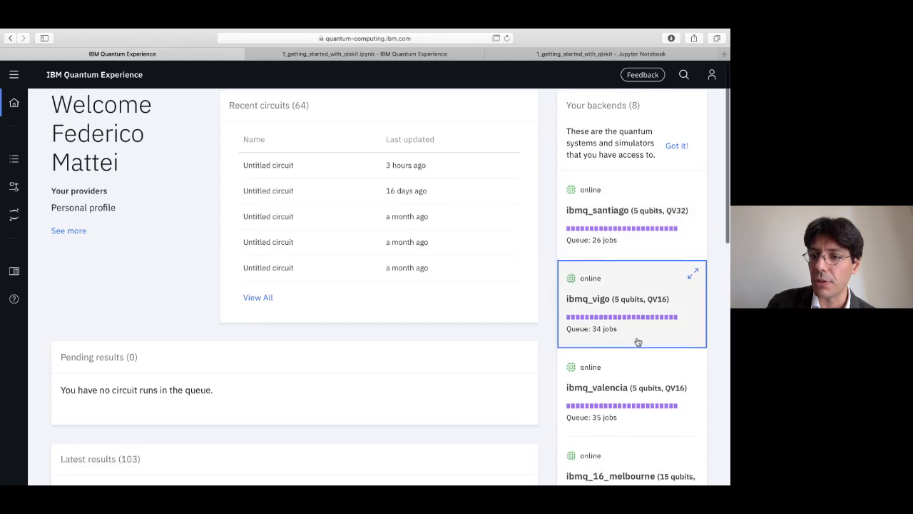
# Look through the dashboard's list of accessible quantum systems and simulators, including their qubit counts and job queues.
pyautogui.scroll(-2, 635, 336)
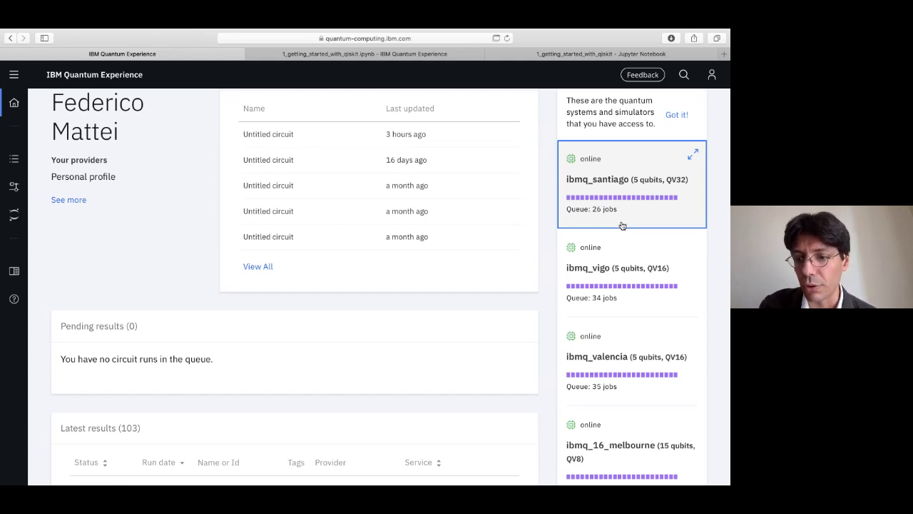
pyautogui.scroll(-6, 640, 326)
pyautogui.scroll(-5, 641, 326)
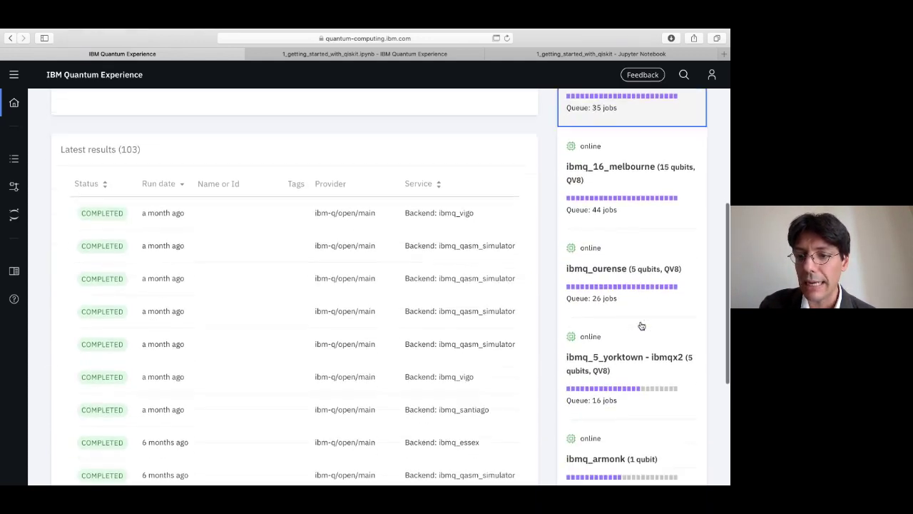
pyautogui.scroll(-4, 641, 326)
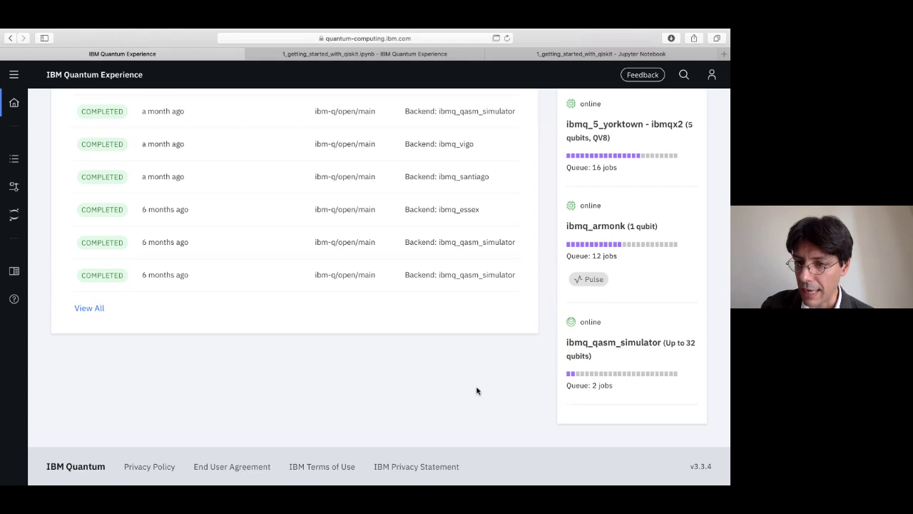
pyautogui.scroll(2, 499, 316)
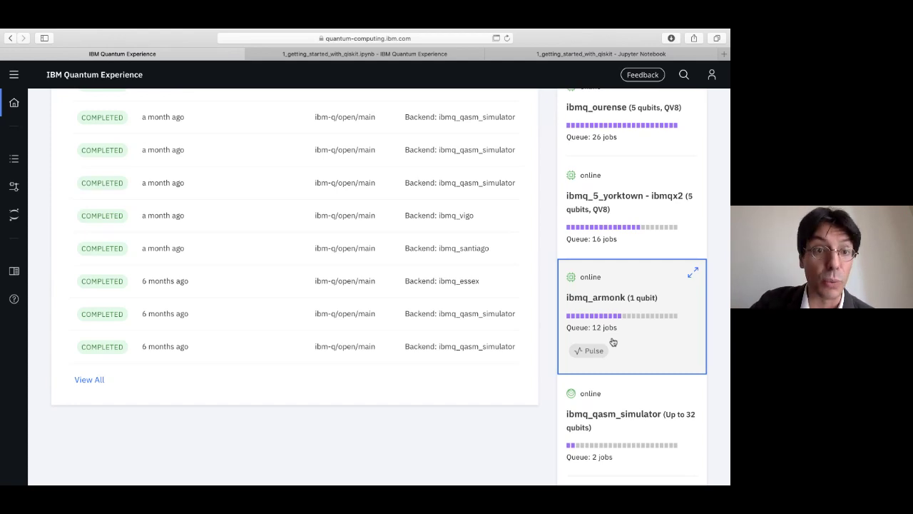
pyautogui.scroll(5, 613, 343)
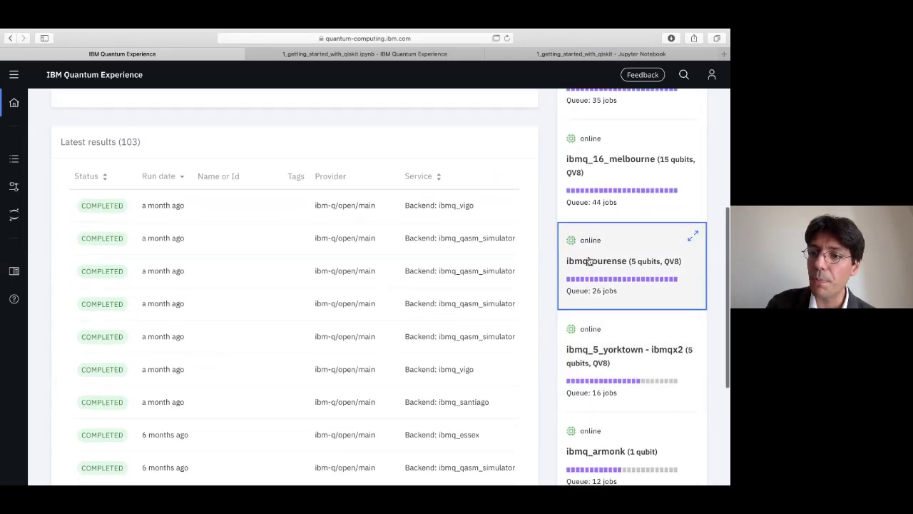
# Open the ibmq_ourense backend details, examine its qubit connectivity, error rates and specifications, and close them.
pyautogui.click(695, 238)
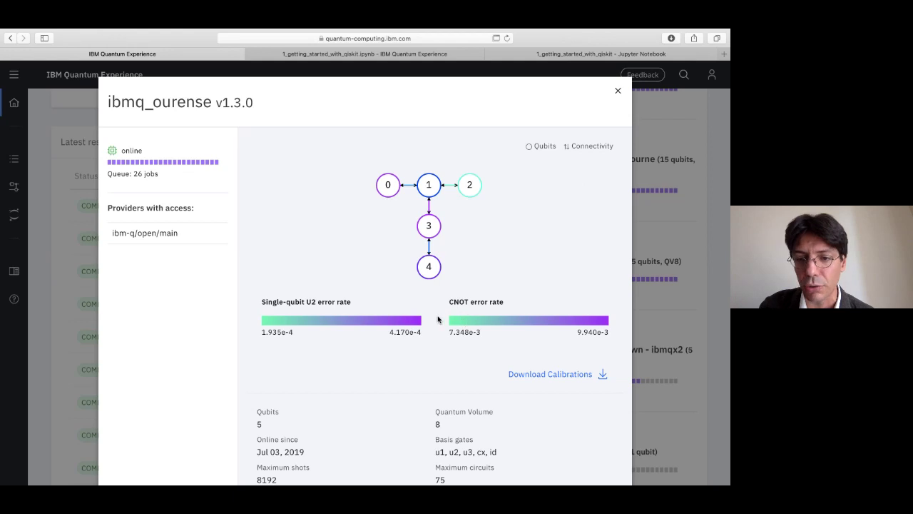
pyautogui.scroll(-3, 436, 314)
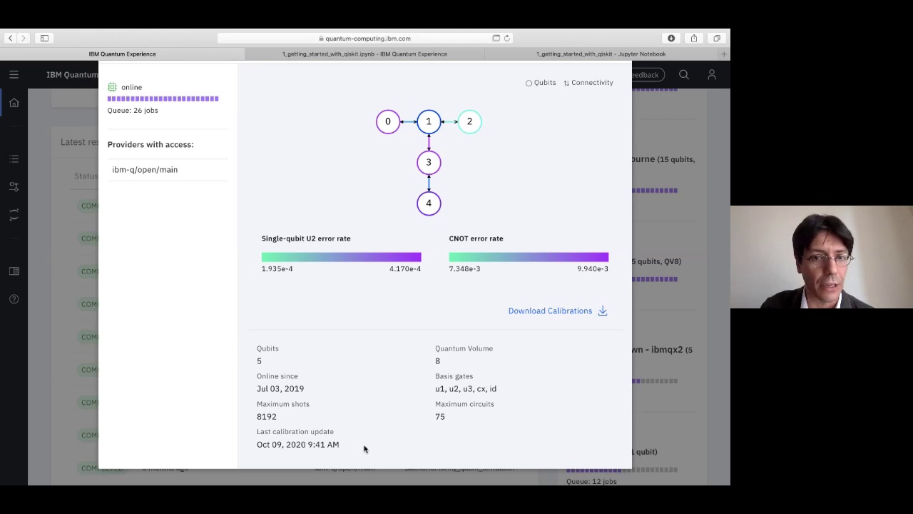
pyautogui.scroll(3, 371, 364)
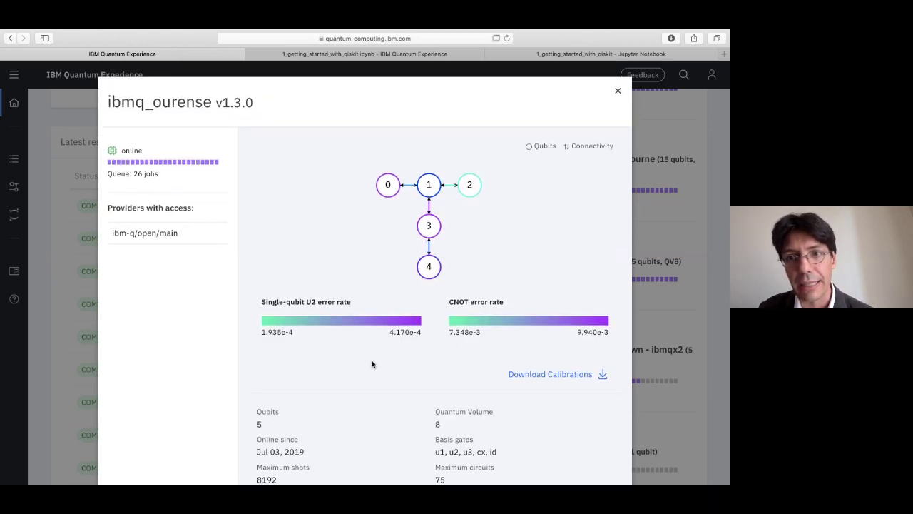
pyautogui.click(618, 91)
# Open the Circuit Composer and check the operator legend explaining the gate colour categories.
pyautogui.scroll(4, 47, 197)
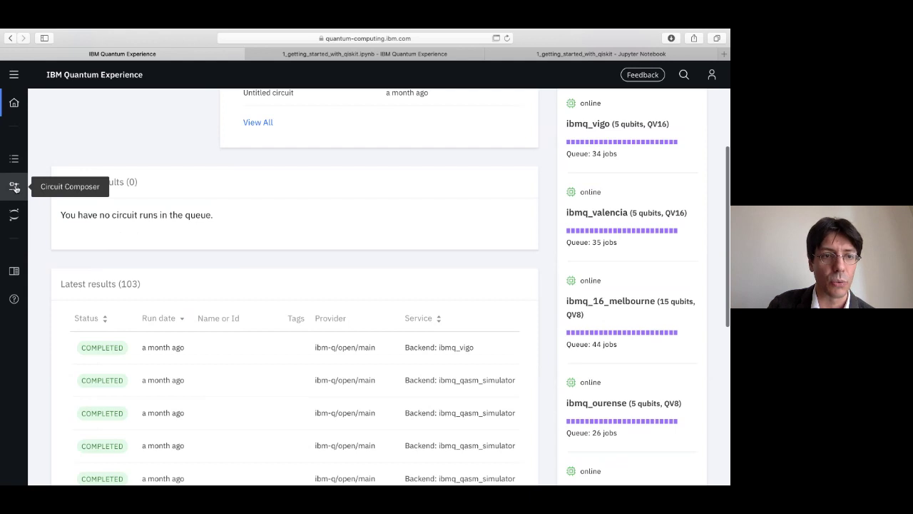
pyautogui.click(14, 187)
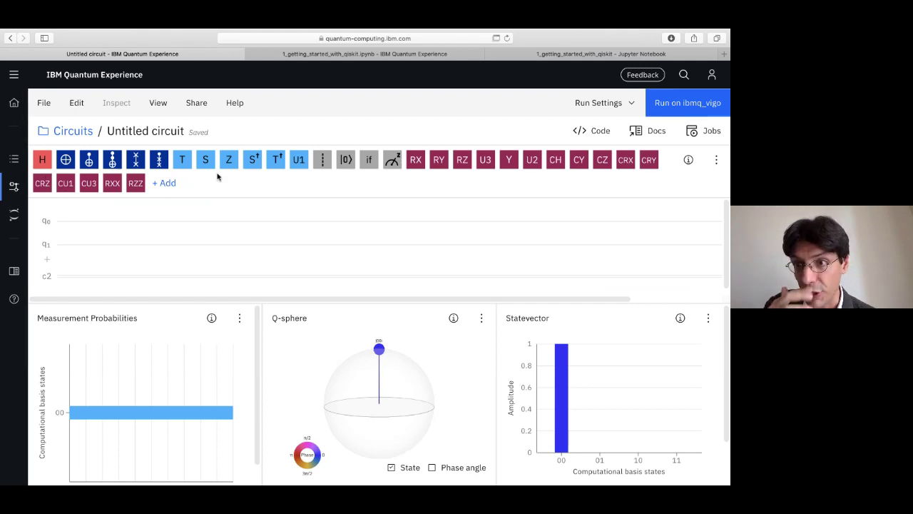
pyautogui.click(689, 159)
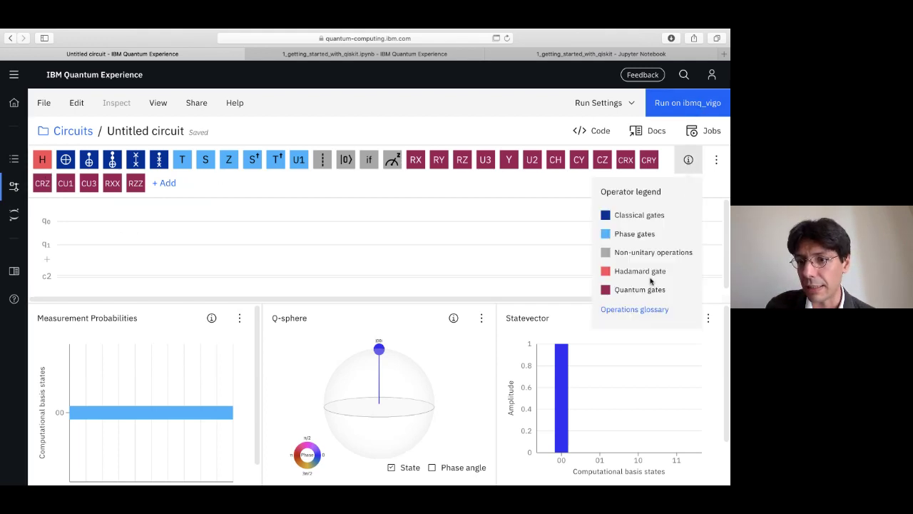
pyautogui.click(304, 243)
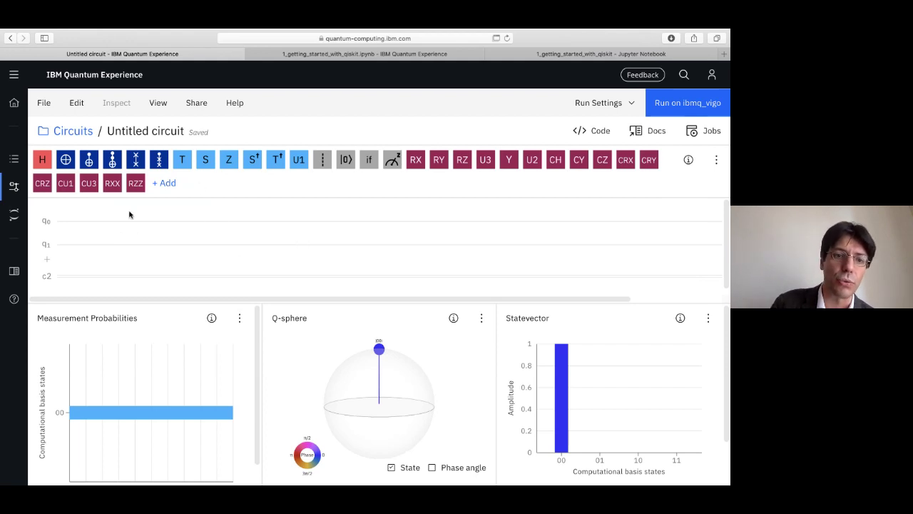
# Place a Hadamard gate on qubit q0 and remove qubit q1 from the circuit.
pyautogui.moveTo(42, 159); pyautogui.dragTo(76, 221)
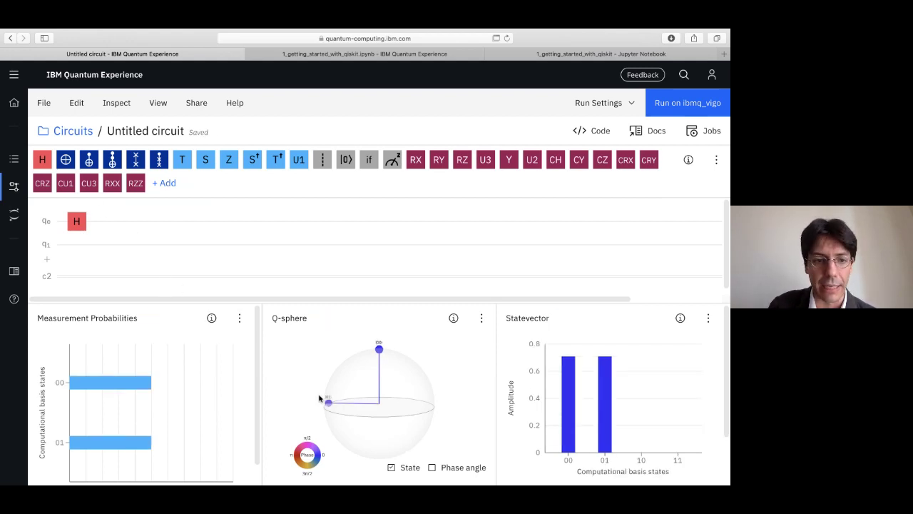
pyautogui.scroll(-1, 256, 396)
pyautogui.scroll(1, 255, 396)
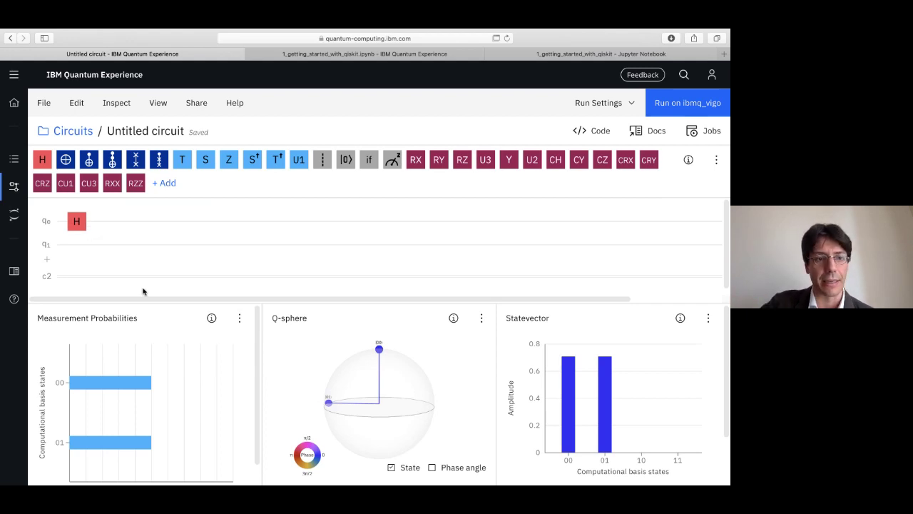
pyautogui.click(47, 245)
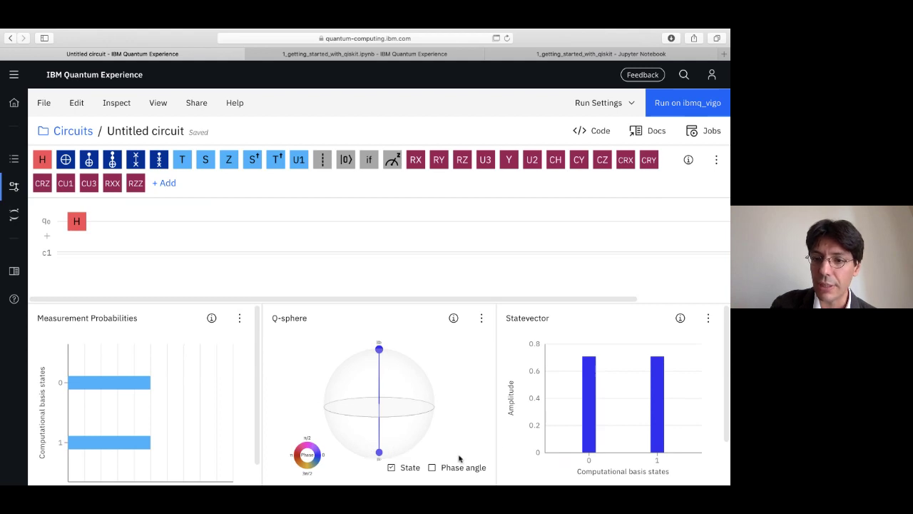
# Inspect the measurement probabilities of states 0 and 1 and the statevector amplitude of state 0.
pyautogui.moveTo(138, 388)
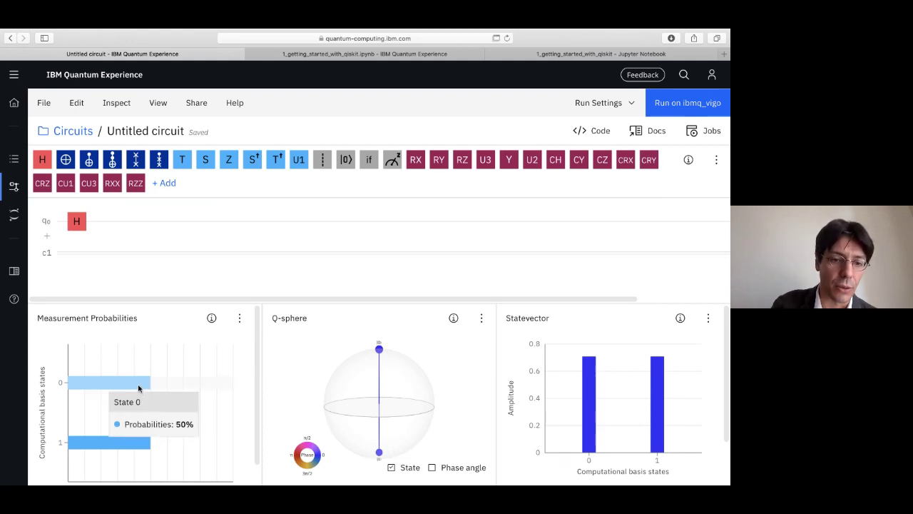
pyautogui.moveTo(132, 444)
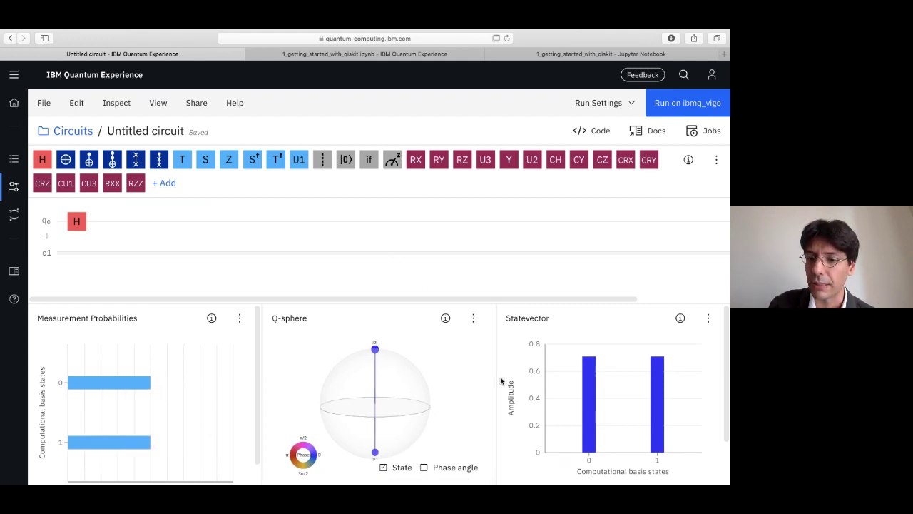
pyautogui.moveTo(588, 392)
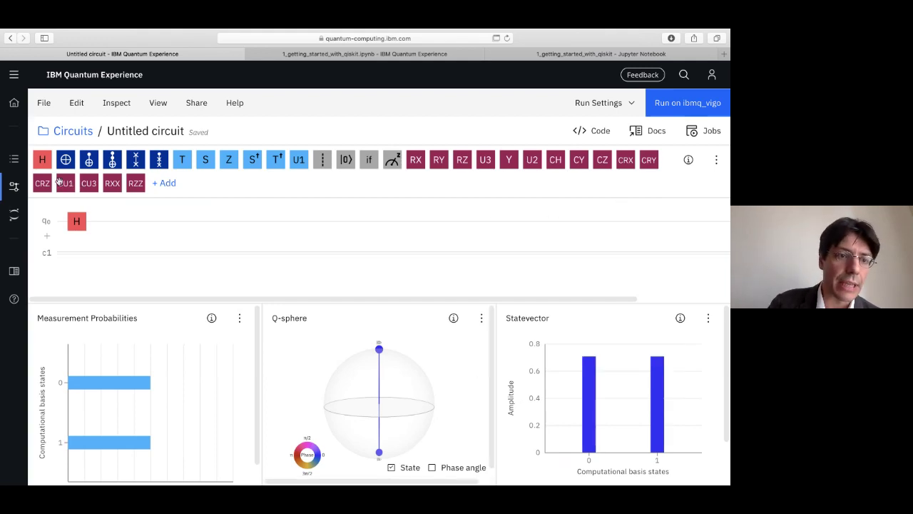
# Add a second qubit to the circuit and place a CNOT gate after the Hadamard, with q0 as control and q1 as target.
pyautogui.click(46, 235)
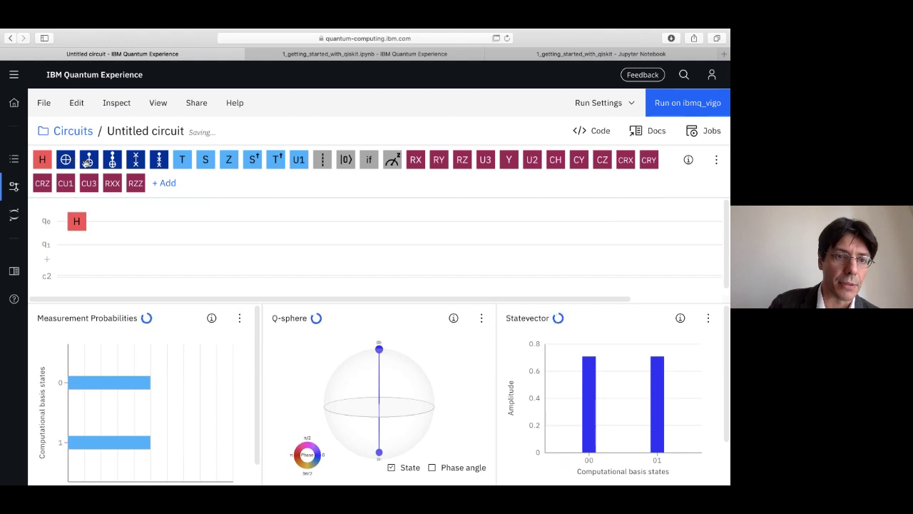
pyautogui.moveTo(112, 163); pyautogui.dragTo(110, 248)
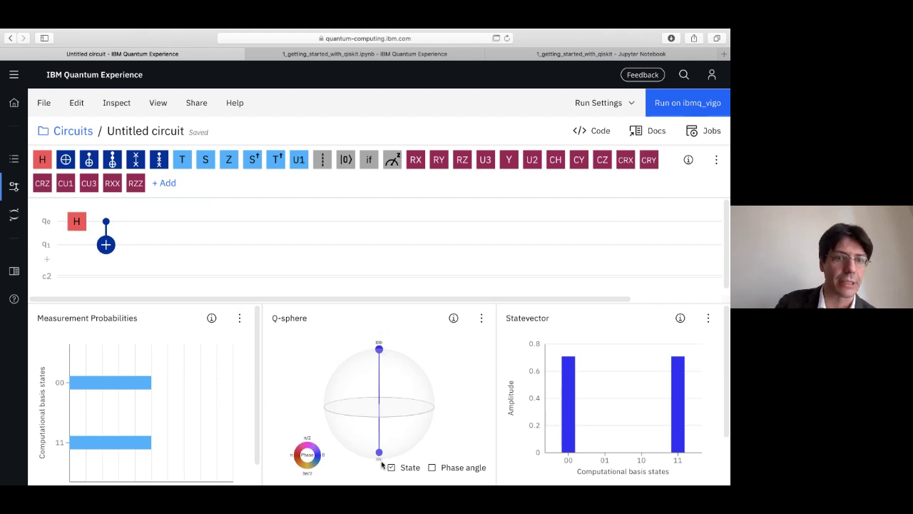
# Open the Quantum Lab, switch to the local Jupyter notebook 1_getting_started_with_qiskit, and review its code from the imports to the circuit drawing.
pyautogui.click(15, 214)
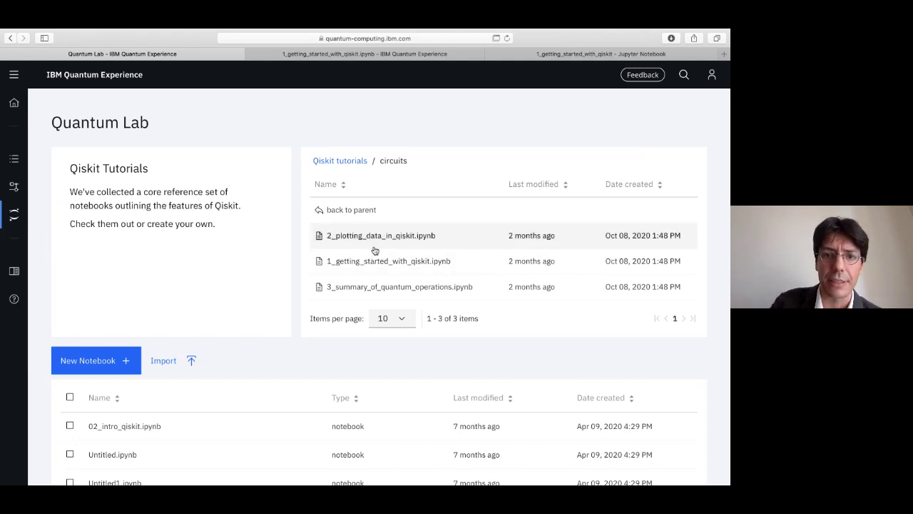
pyautogui.click(537, 63)
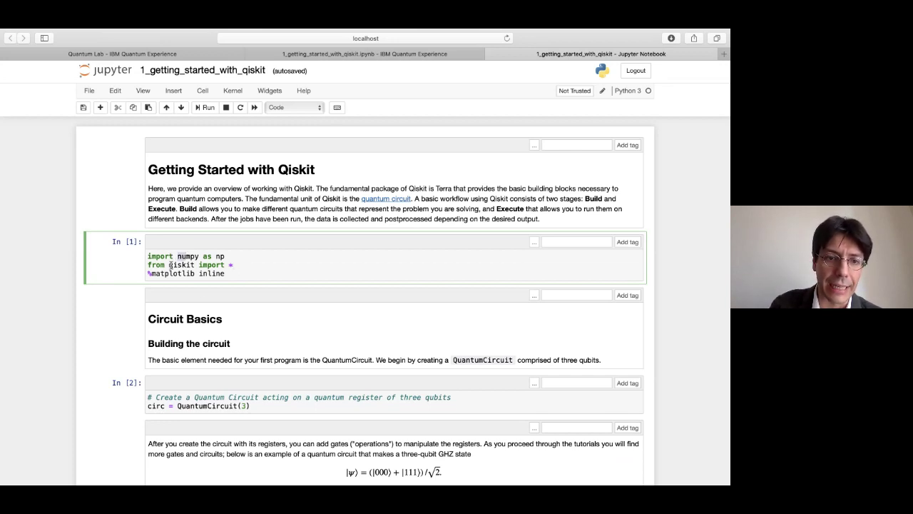
pyautogui.moveTo(169, 264); pyautogui.dragTo(189, 264)
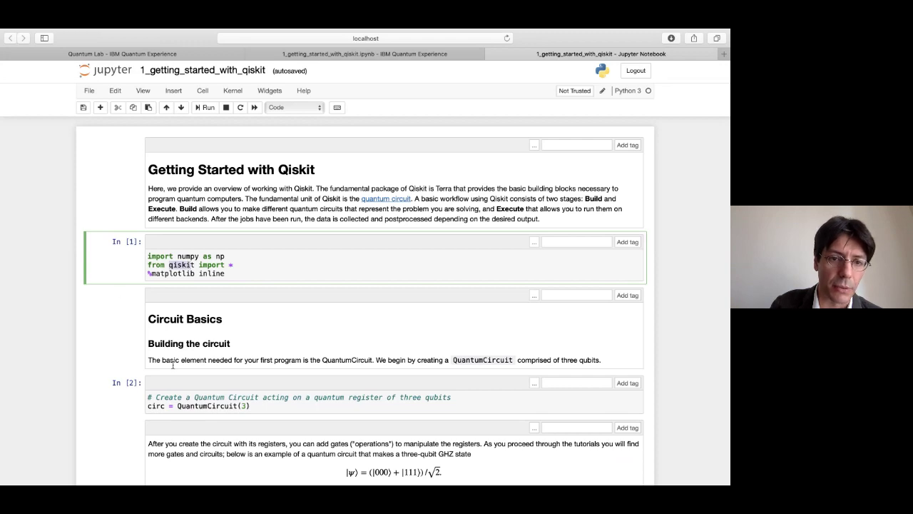
pyautogui.scroll(-5, 106, 412)
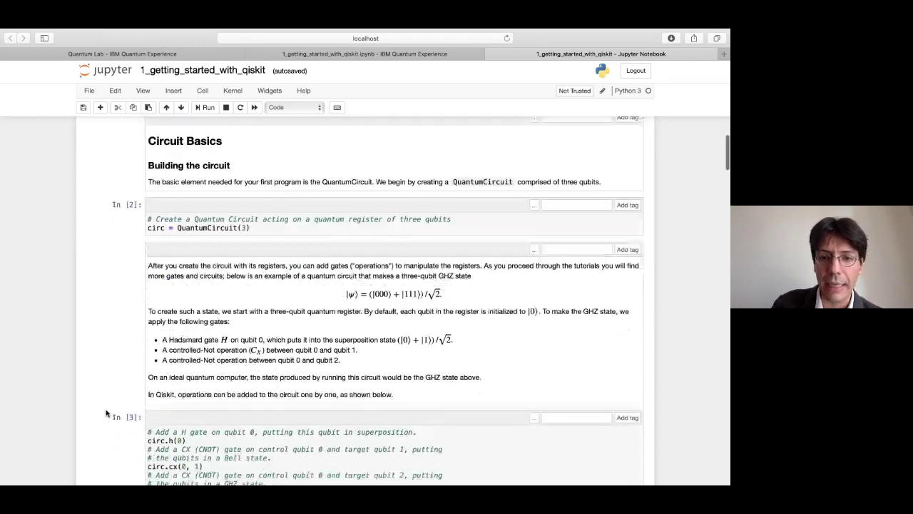
pyautogui.scroll(-8, 107, 412)
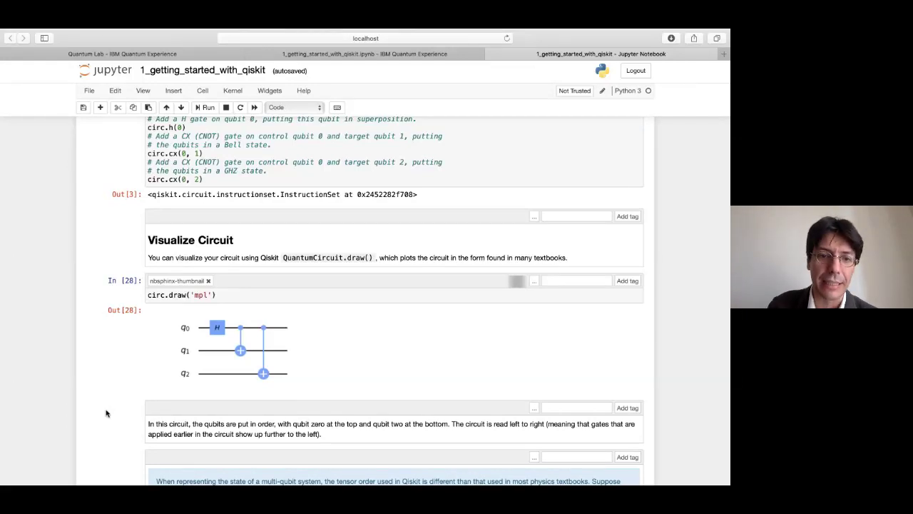
# Return to the Circuit Composer in IBM Quantum Experience and show the circuit's code in Qiskit format.
pyautogui.click(133, 54)
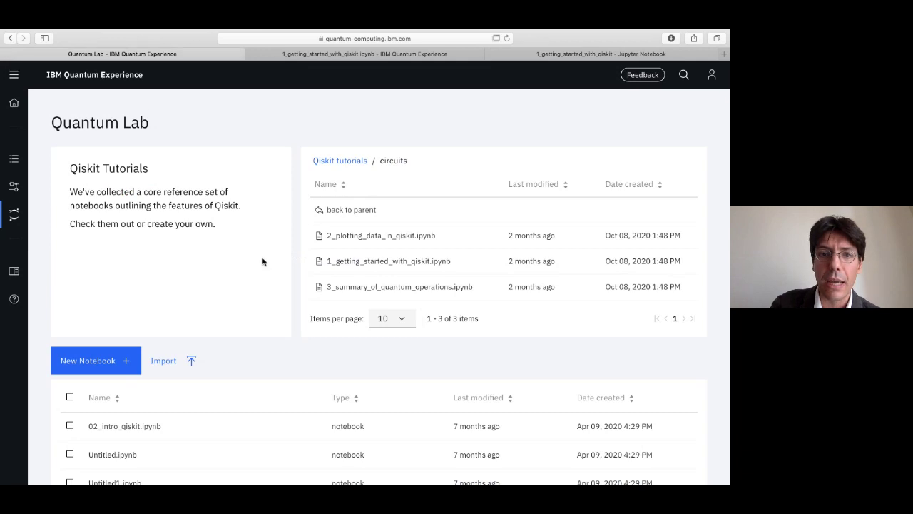
pyautogui.click(14, 186)
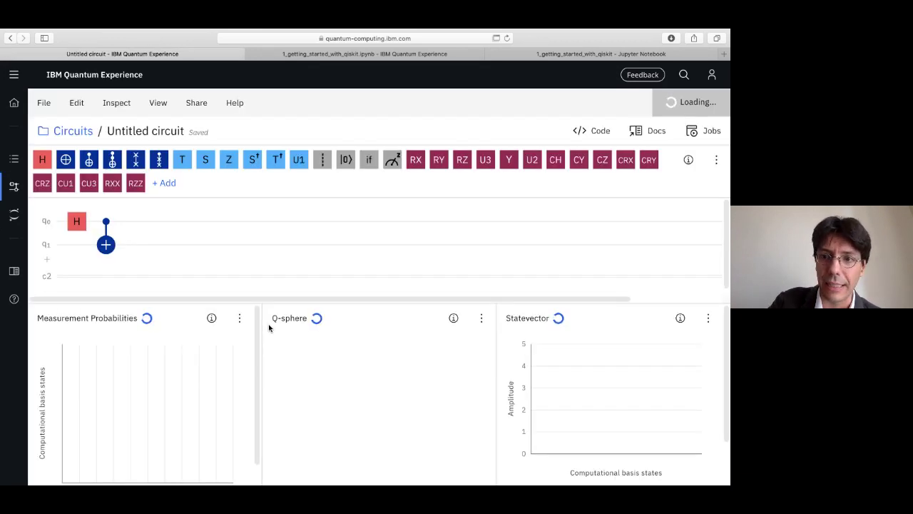
pyautogui.click(599, 133)
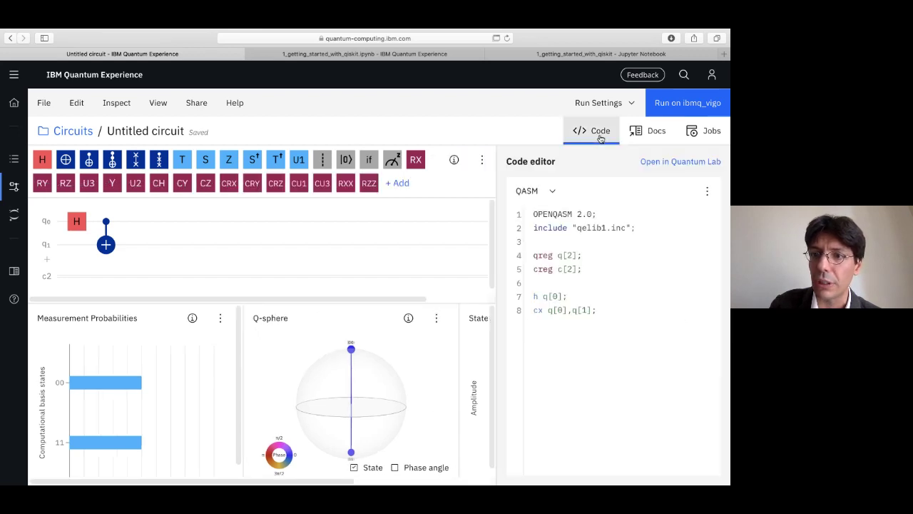
pyautogui.click(551, 190)
pyautogui.click(525, 247)
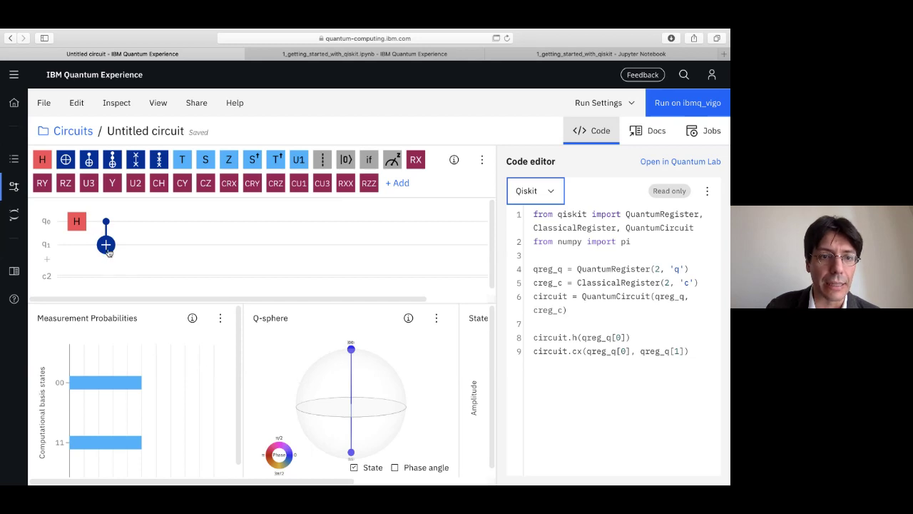
# Place a second Hadamard gate on qubit q0 after the CNOT gate.
pyautogui.moveTo(43, 160); pyautogui.dragTo(135, 221)
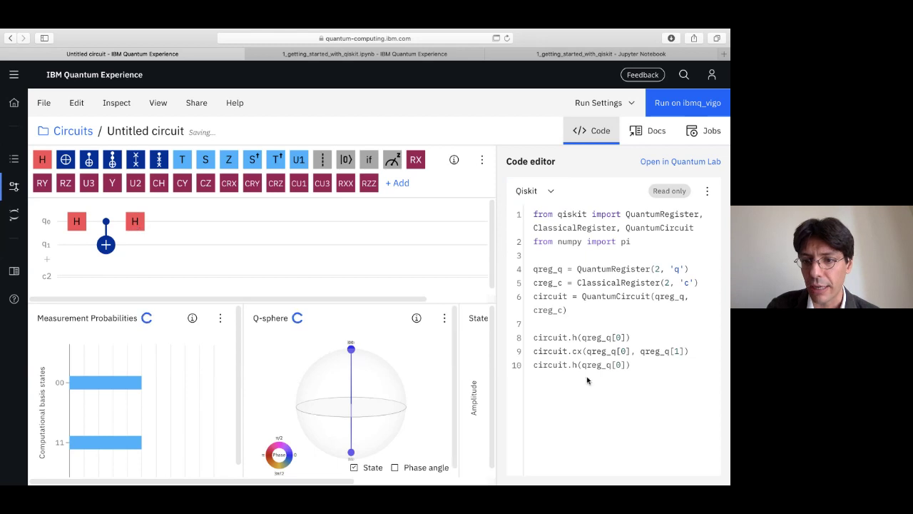